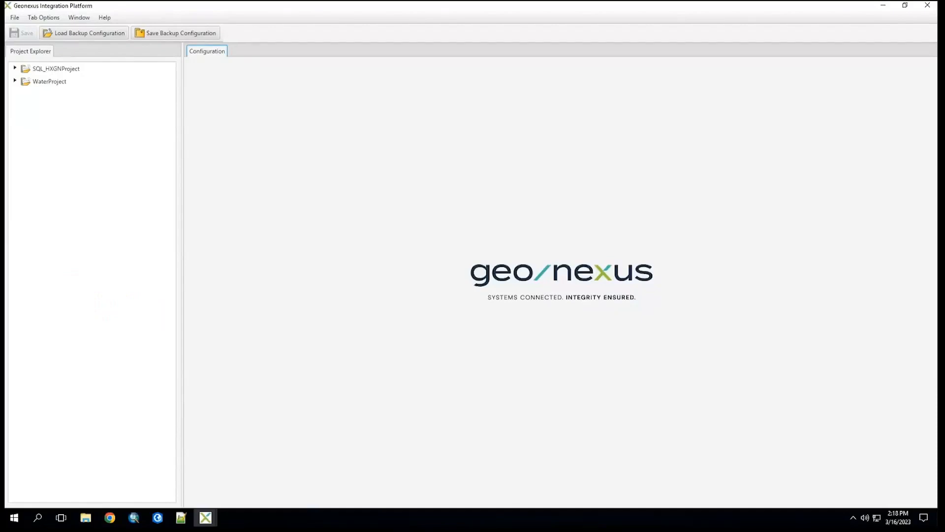
Expand WaterProject and view its synchronizer console and reports list, closing each view after viewing it.
double_click(59, 82)
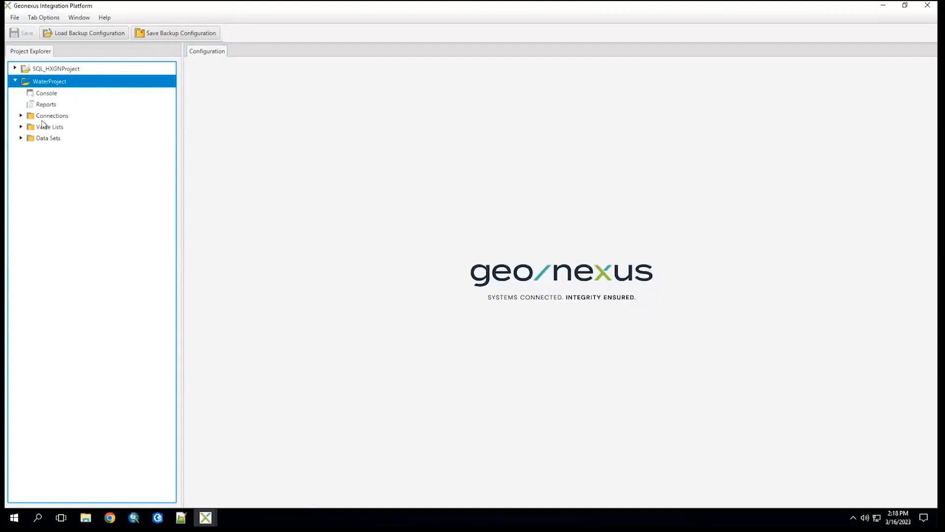
double_click(51, 95)
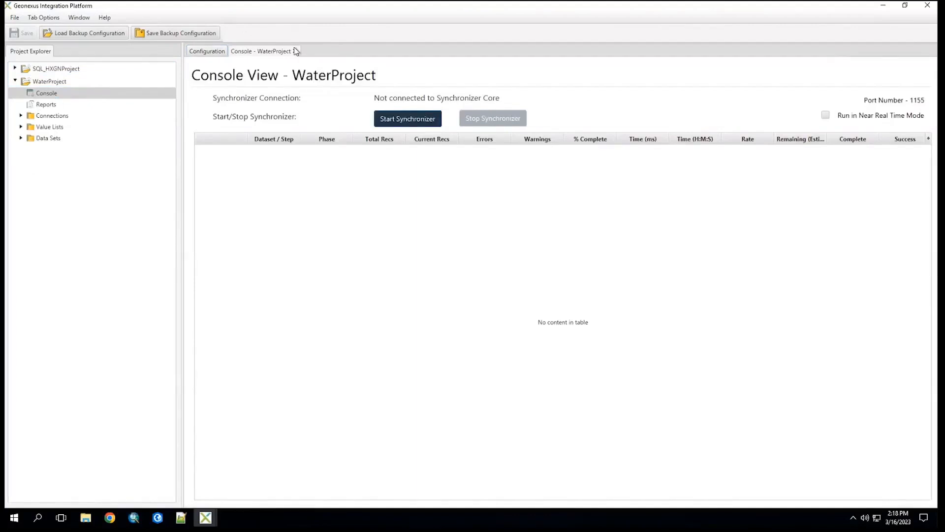
click(294, 52)
double_click(42, 105)
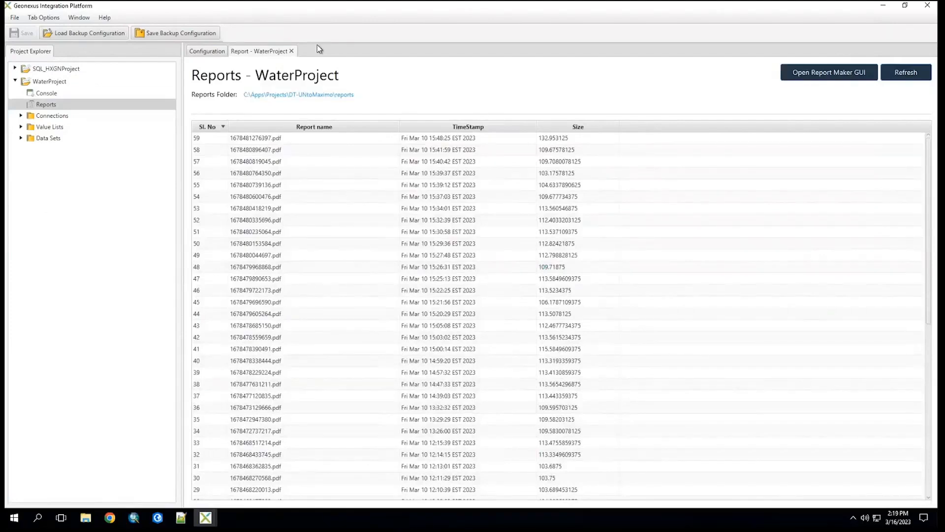
click(292, 51)
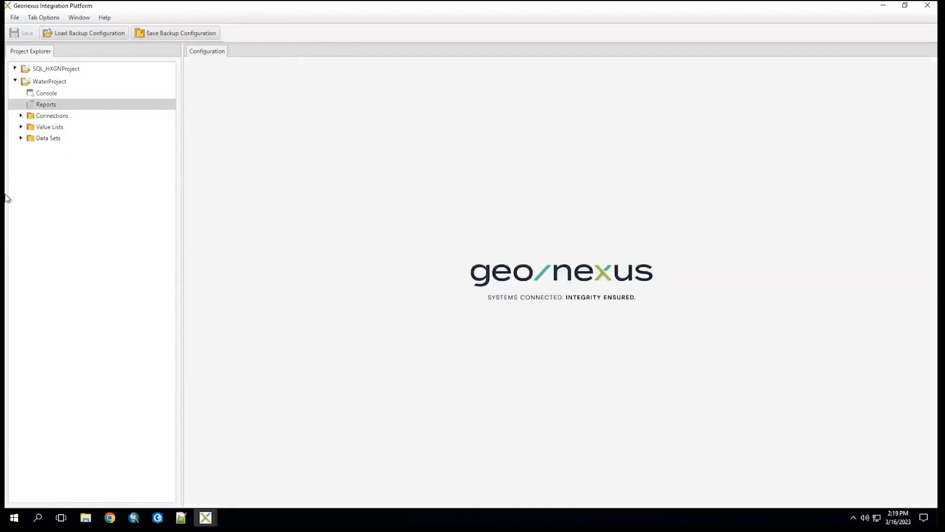
Expand WaterProject's Connections and review the Maximo, WaterGDB and WaterUN connection settings one by one, closing each.
click(21, 115)
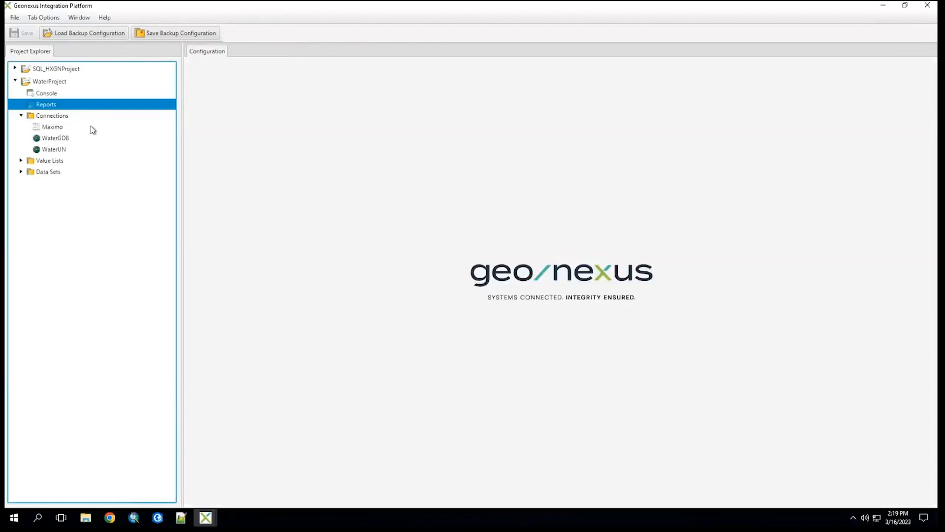
double_click(57, 127)
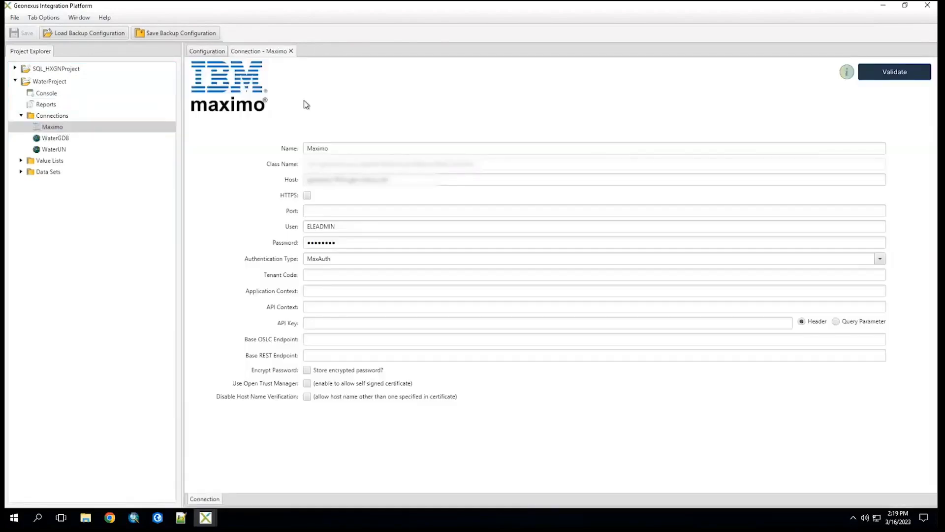
click(291, 51)
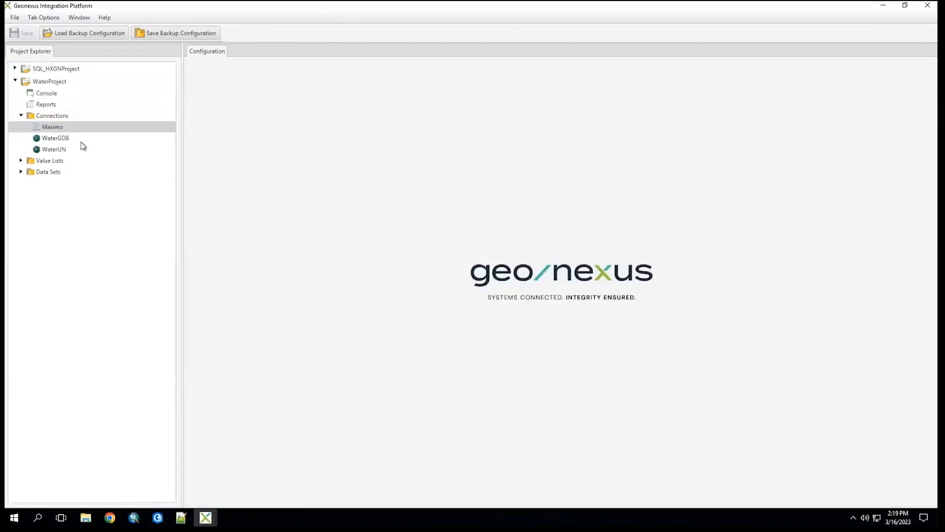
click(66, 138)
double_click(66, 139)
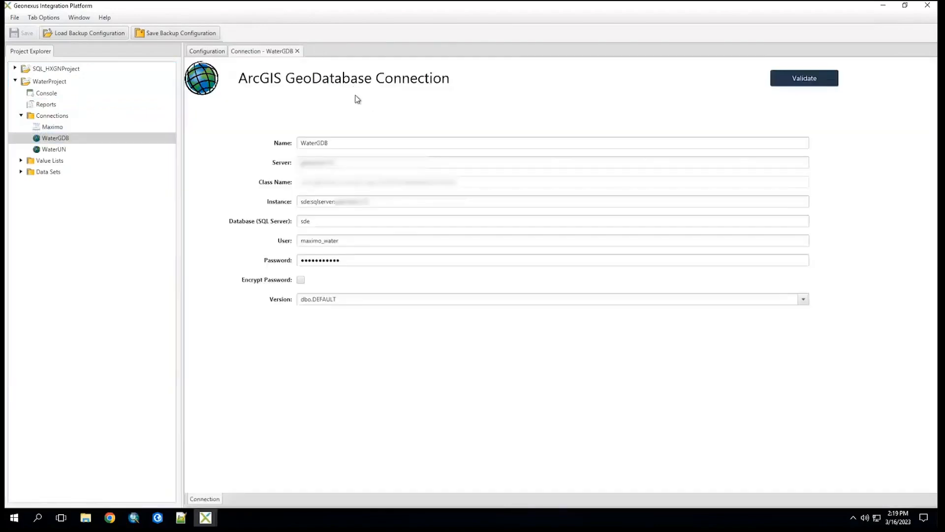
click(297, 52)
double_click(67, 149)
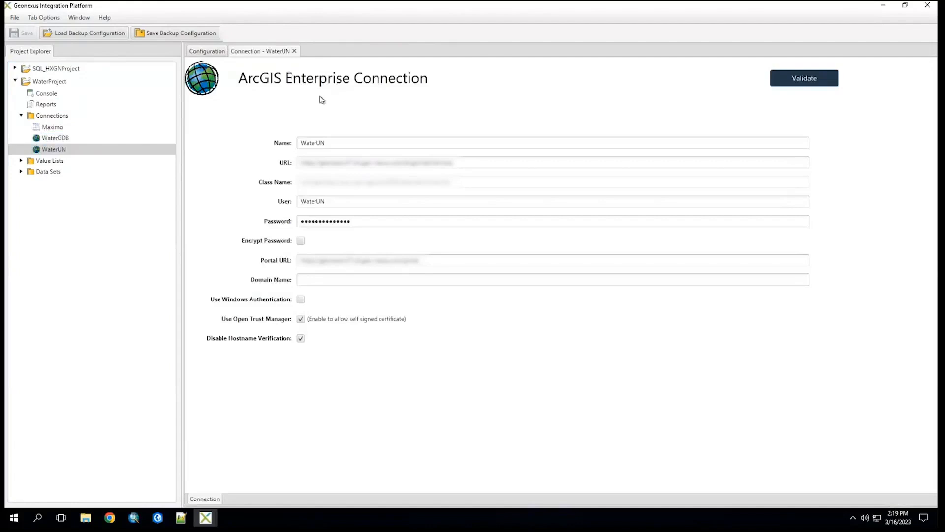
click(294, 52)
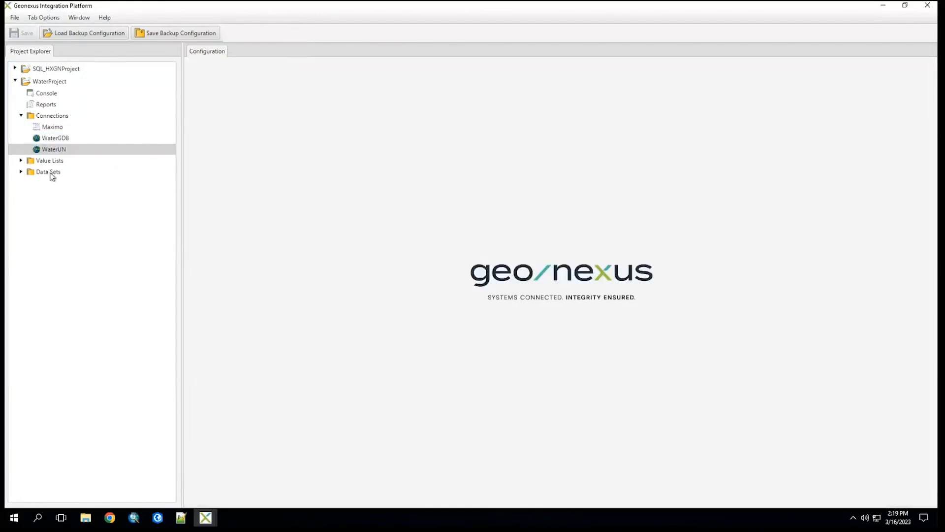
Open the GDB_wControlValve data source of the GNtoUN_WaterDevice_ControlValve data set to review its settings.
click(20, 171)
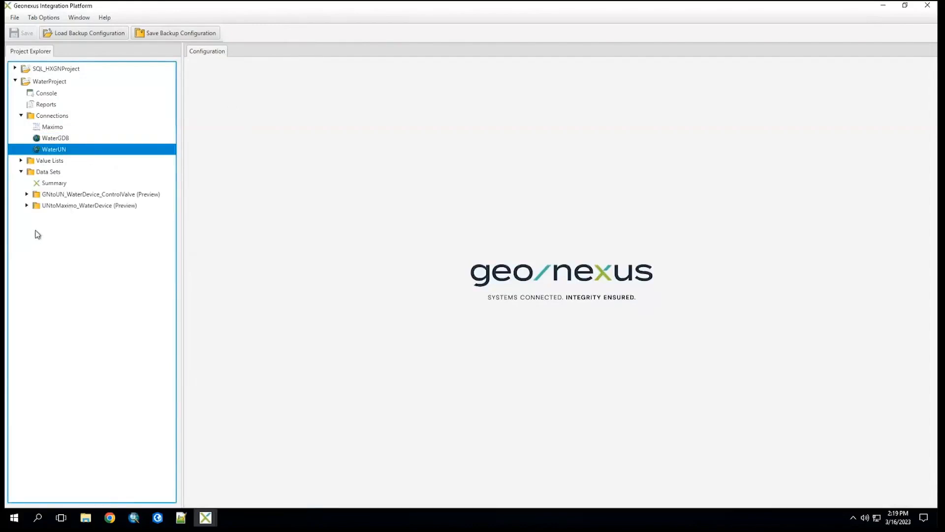
click(26, 194)
click(94, 194)
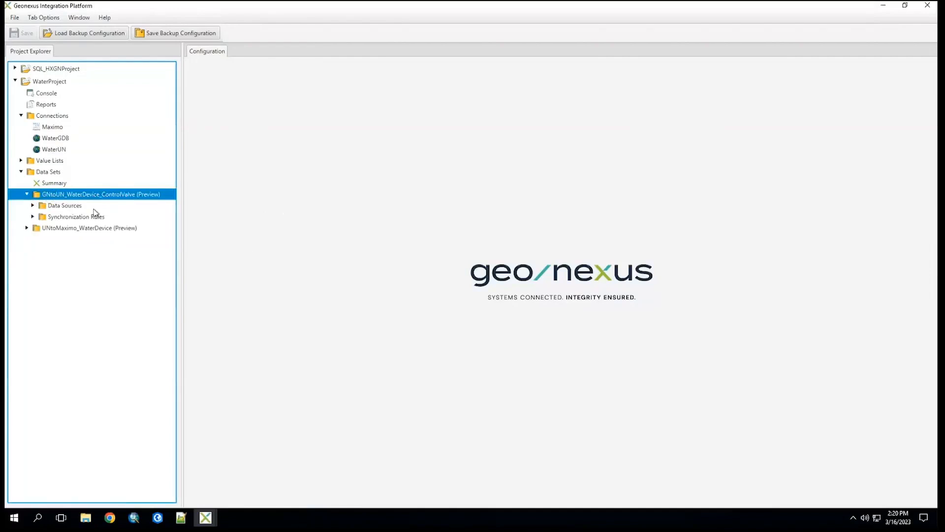
click(33, 205)
double_click(76, 218)
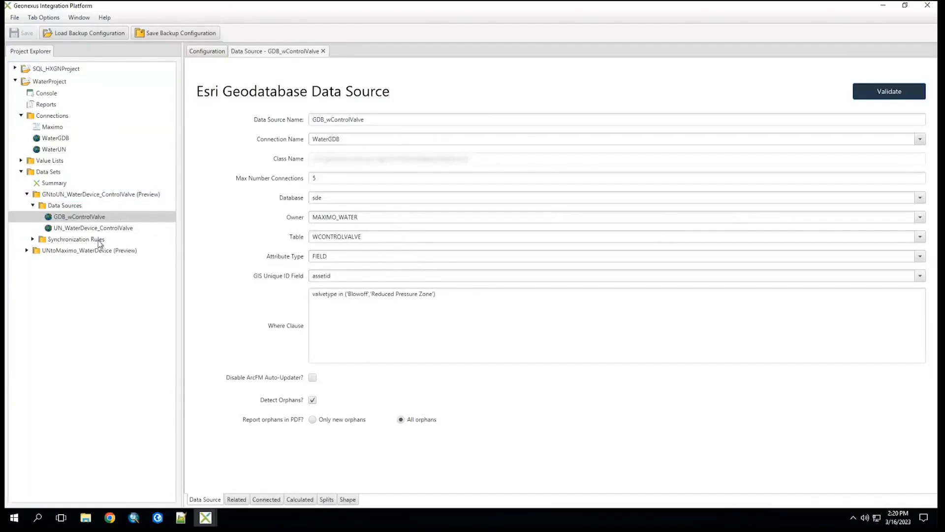
Open the UN_WaterDevice_ControlValve data source and examine its where clause on assetid.
double_click(87, 229)
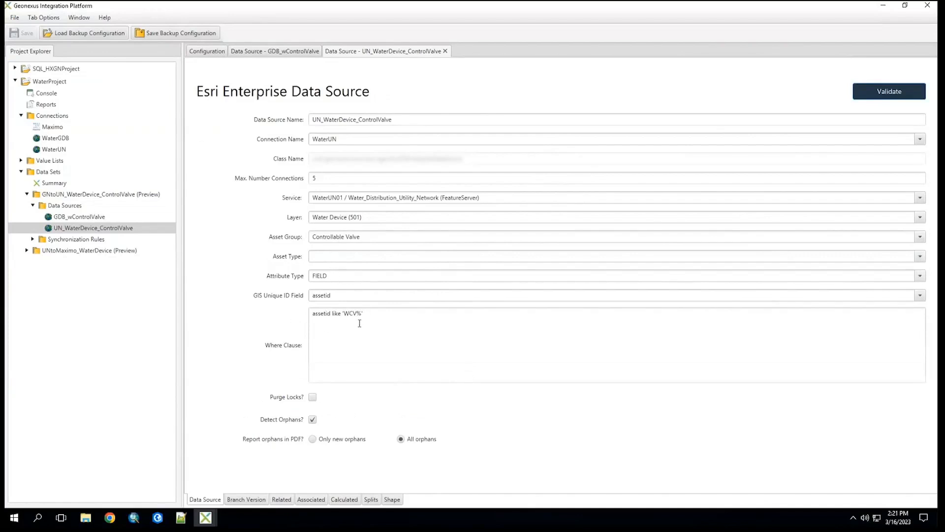
click(330, 313)
drag(364, 313, 311, 314)
click(369, 313)
drag(368, 313, 303, 313)
click(367, 313)
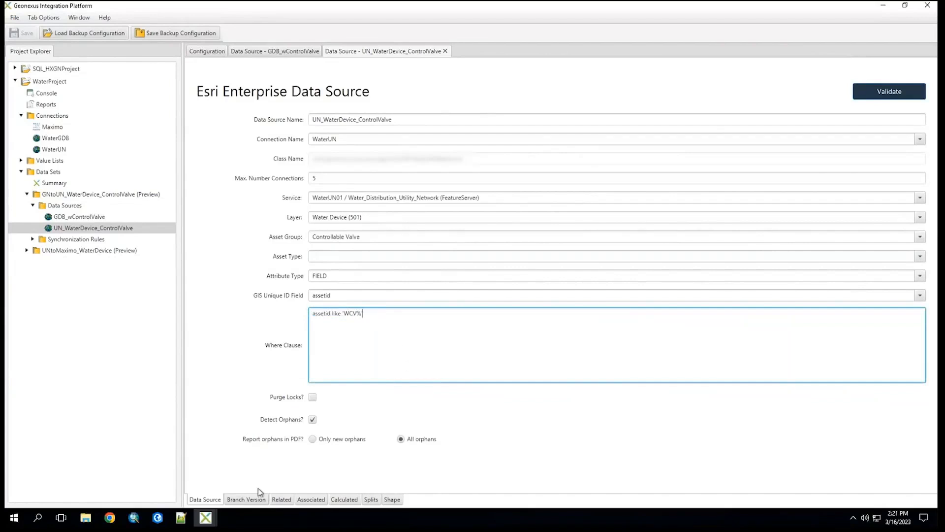
Review the branch version settings of UN_WaterDevice_ControlValve, including the version name choices.
click(253, 500)
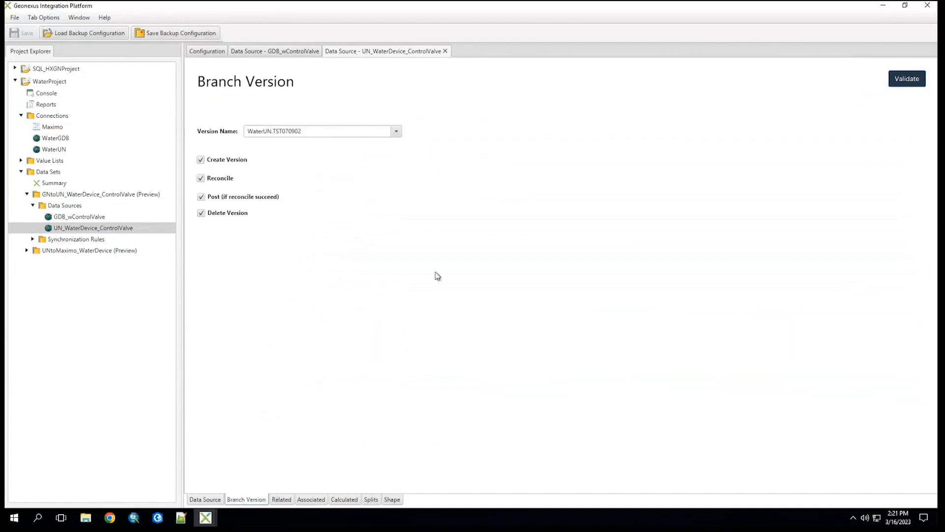
click(398, 132)
click(397, 132)
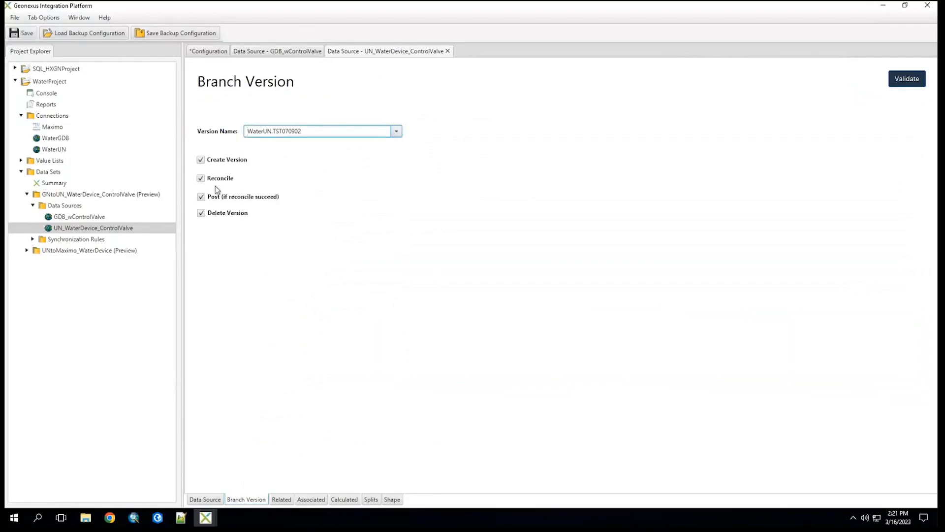
click(248, 131)
Inspect the Associated_SpatialSource definition and its list of available fields, and close both open data sources.
click(311, 499)
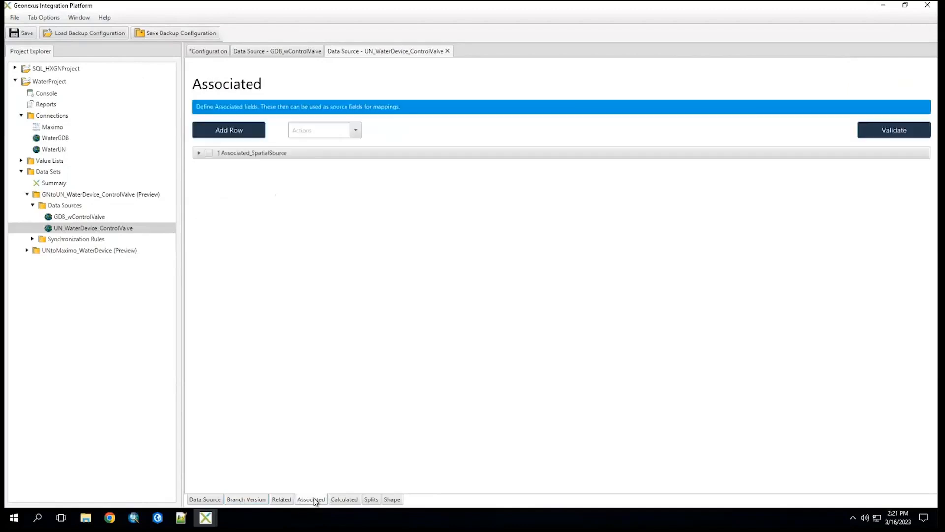
click(198, 154)
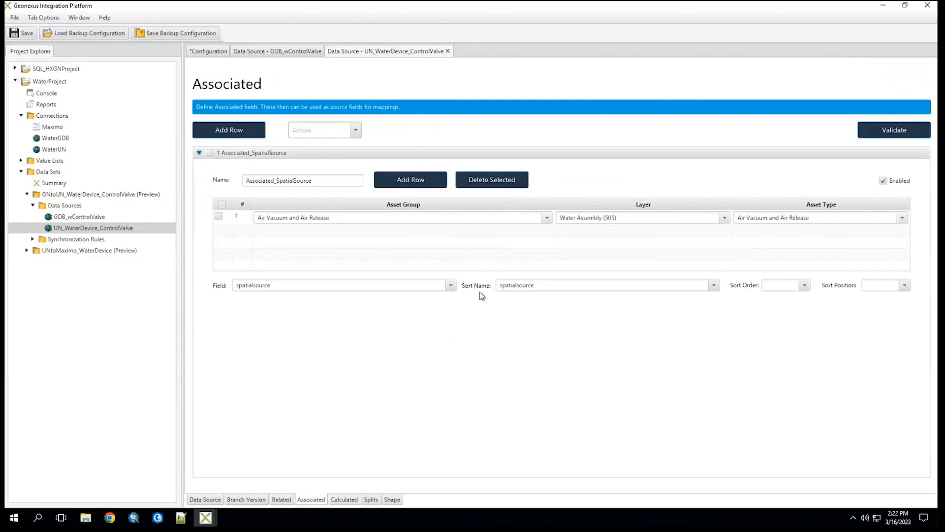
click(451, 285)
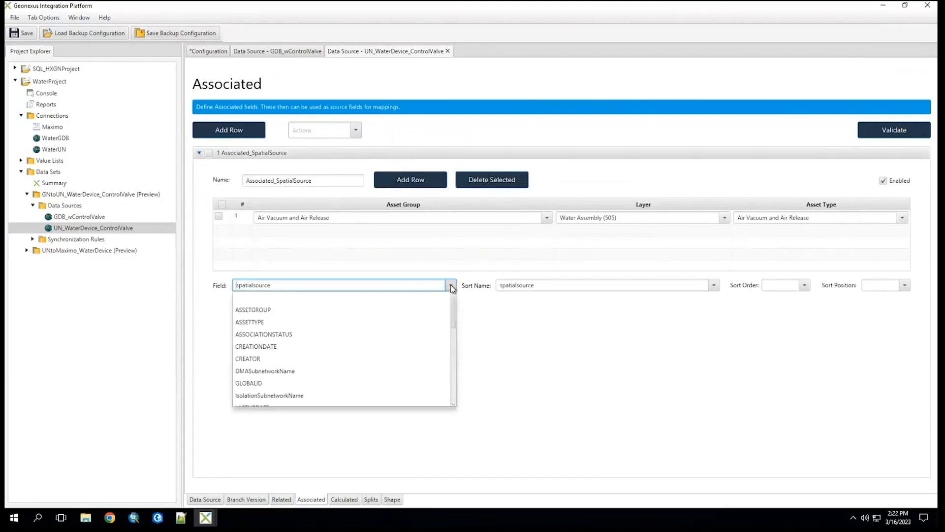
scroll(283, 376, down, 3)
scroll(310, 380, up, 3)
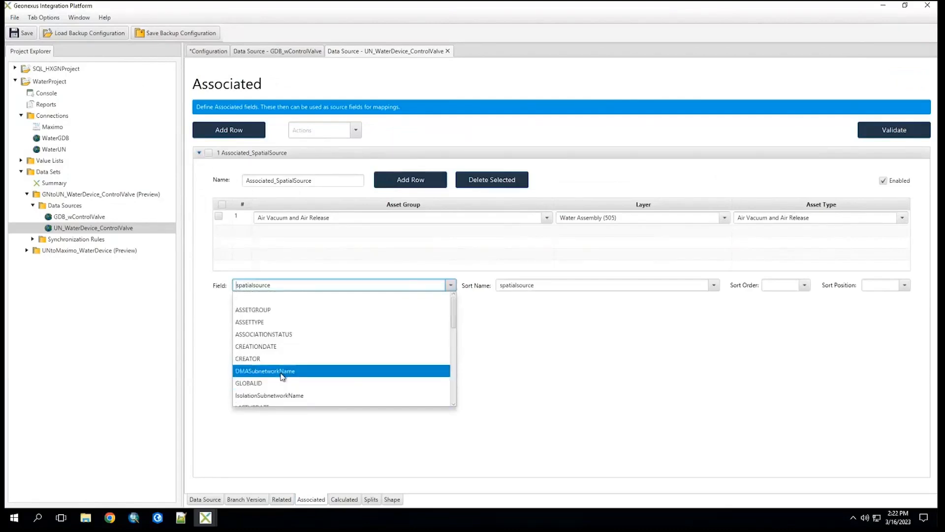
scroll(282, 385, down, 3)
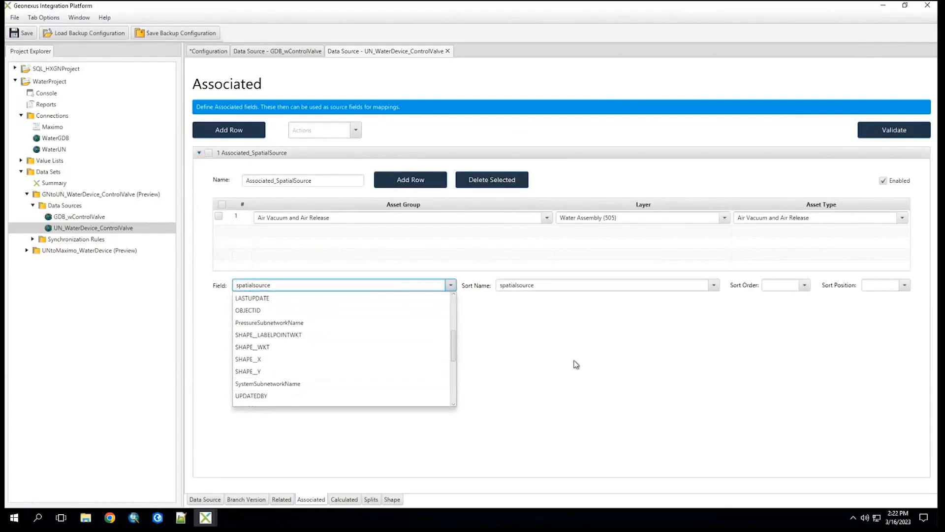
click(564, 342)
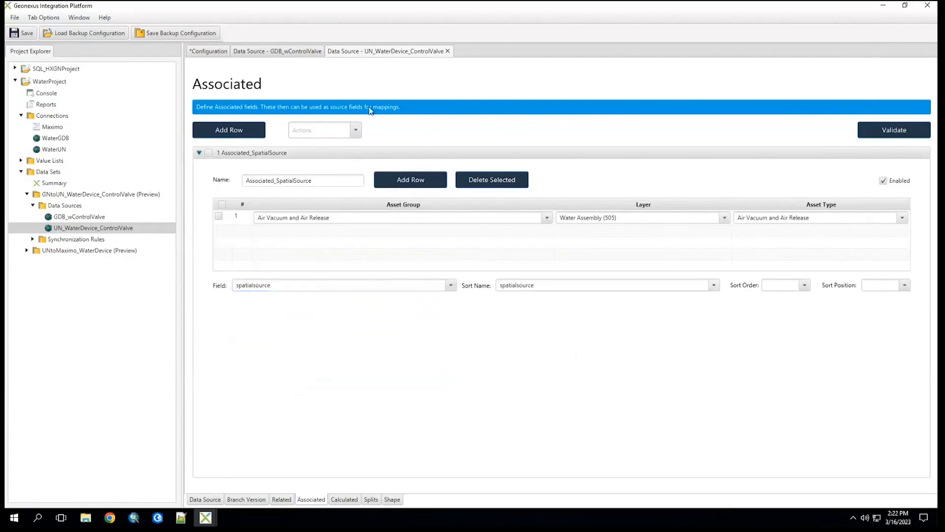
click(448, 51)
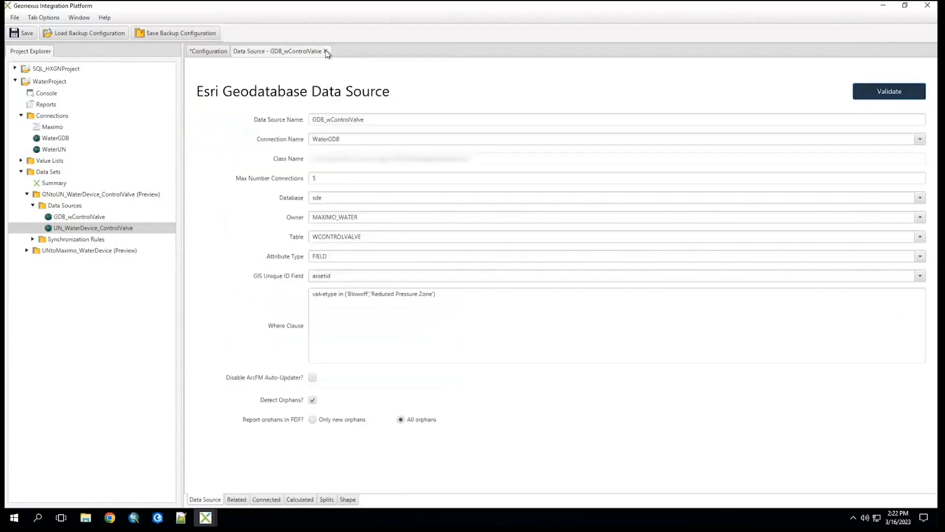
click(326, 51)
Reopen the GDB_wControlValve data source and examine the name and attribute of its Diameter_Trimmed calculated value.
double_click(95, 220)
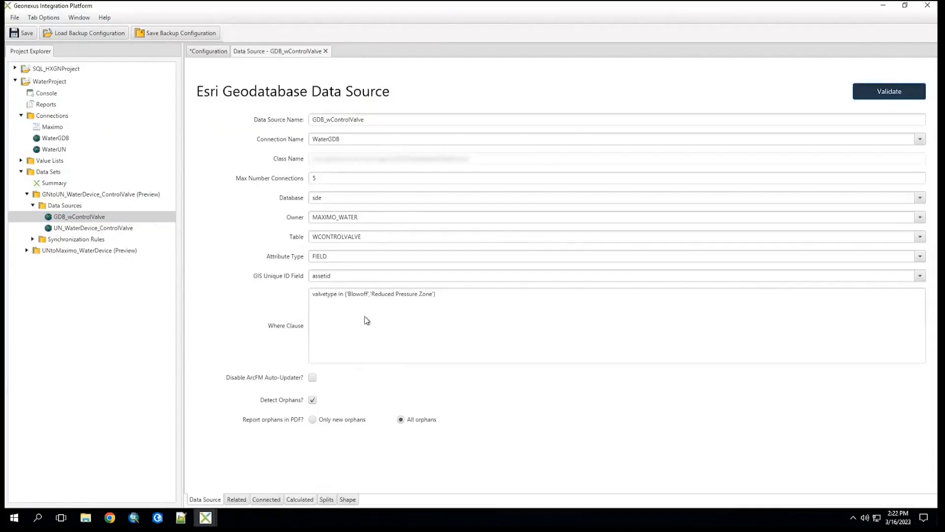
click(301, 498)
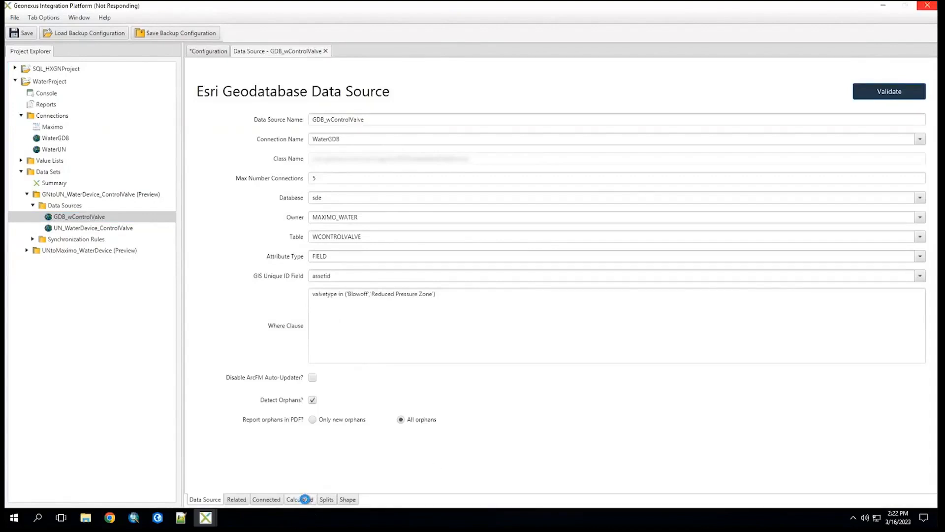
click(199, 153)
double_click(329, 185)
click(329, 184)
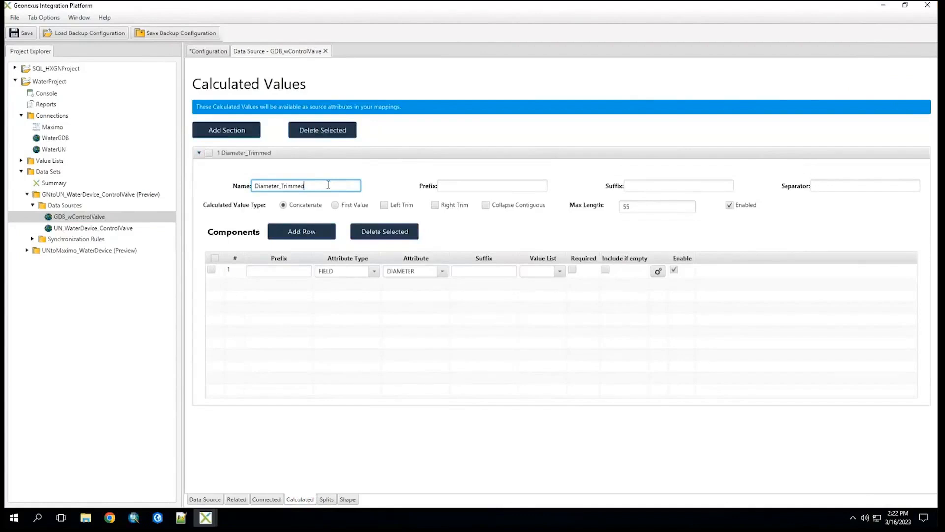
click(421, 270)
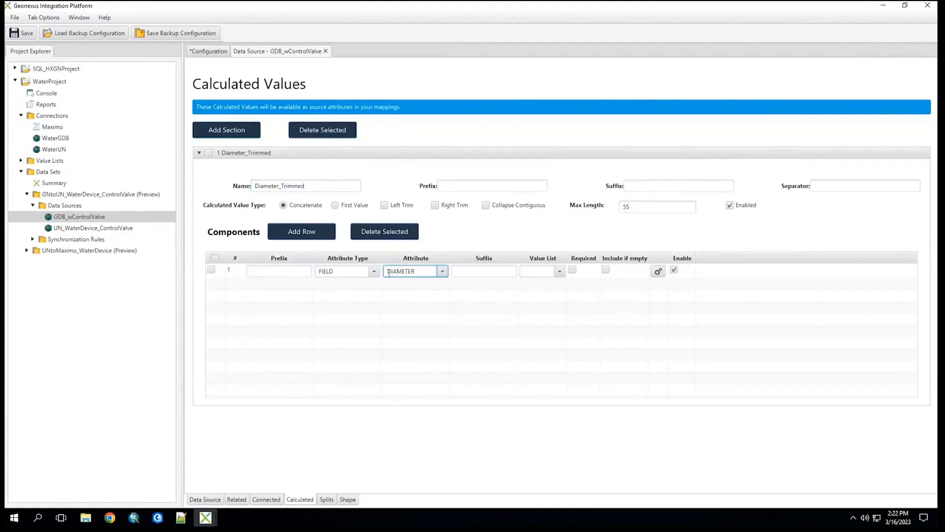
View the decimal transformation options for the DIAMETER attribute, compare the before and after preview values, and close the dialog.
click(658, 272)
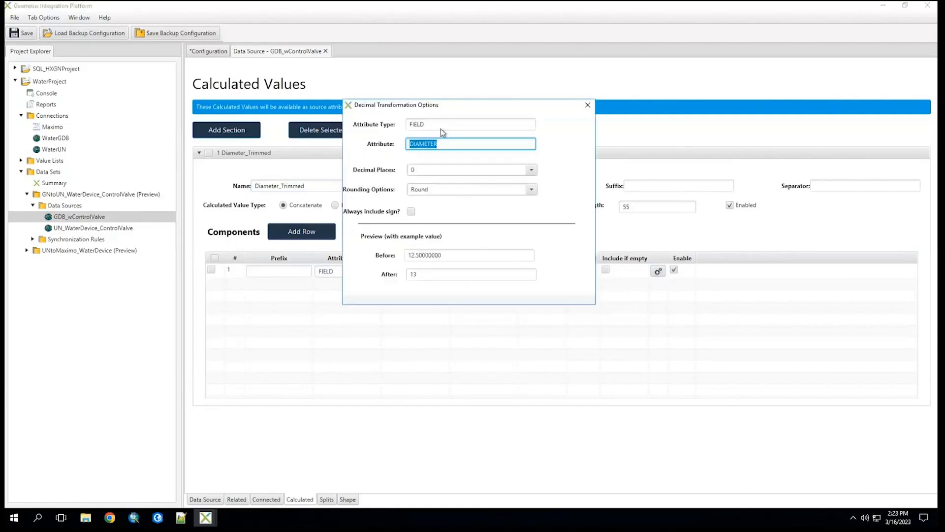
drag(480, 107, 632, 155)
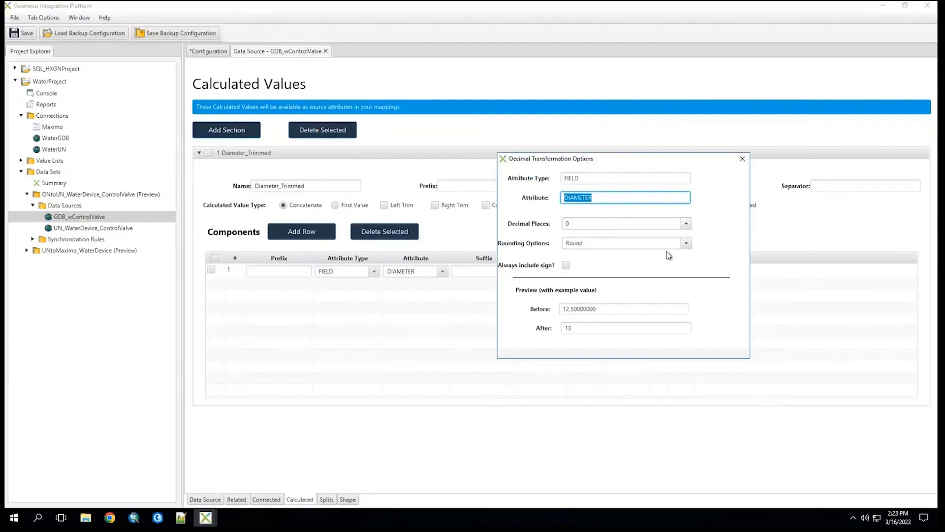
drag(602, 308, 563, 309)
click(587, 308)
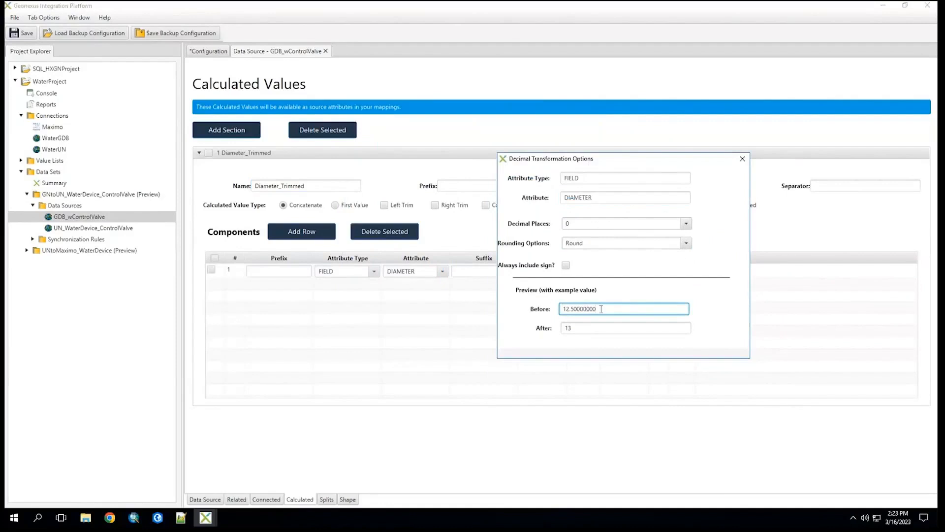
click(576, 328)
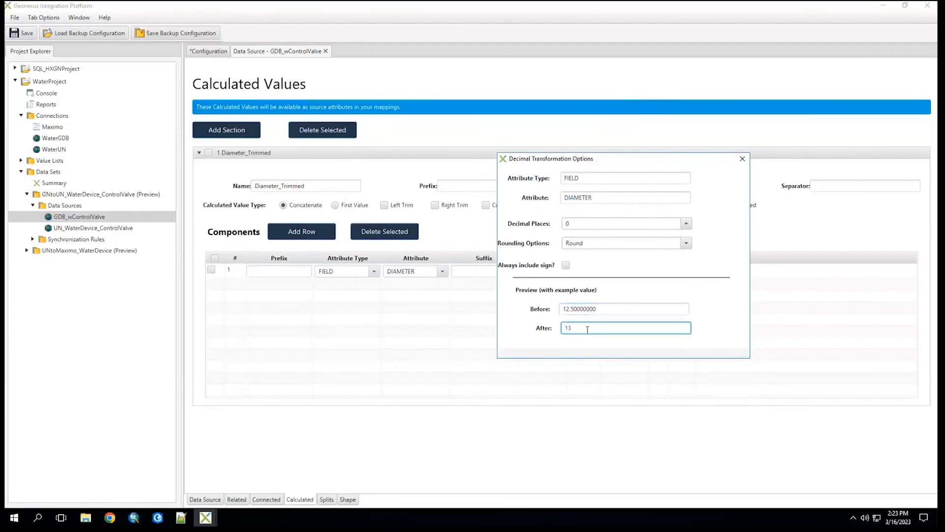
click(602, 309)
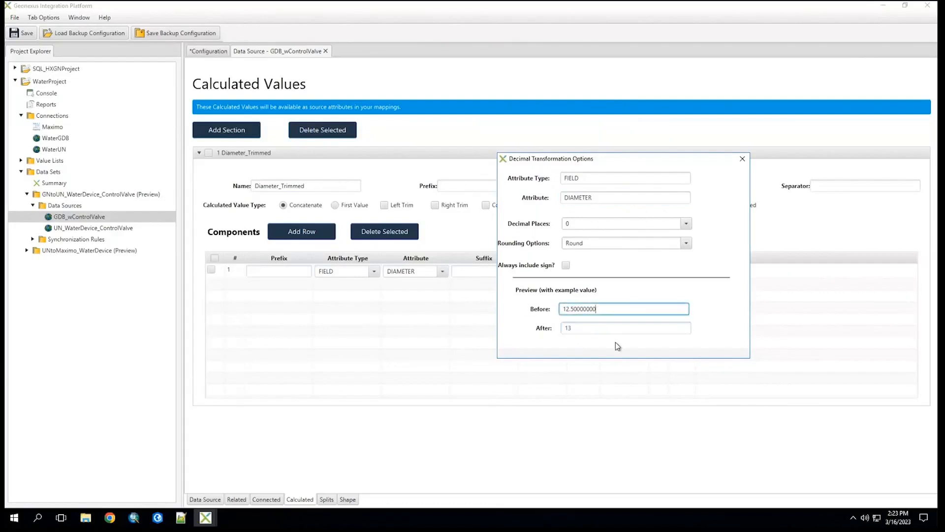
click(612, 330)
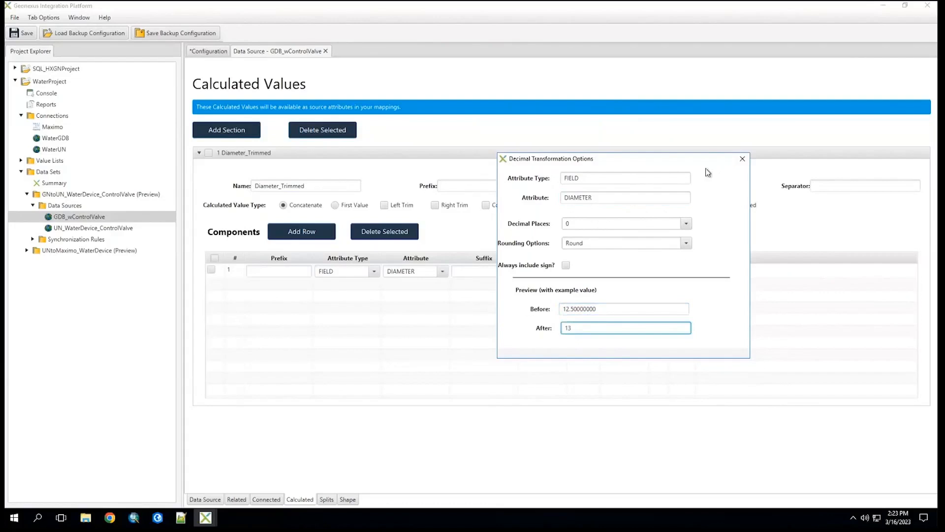
click(743, 159)
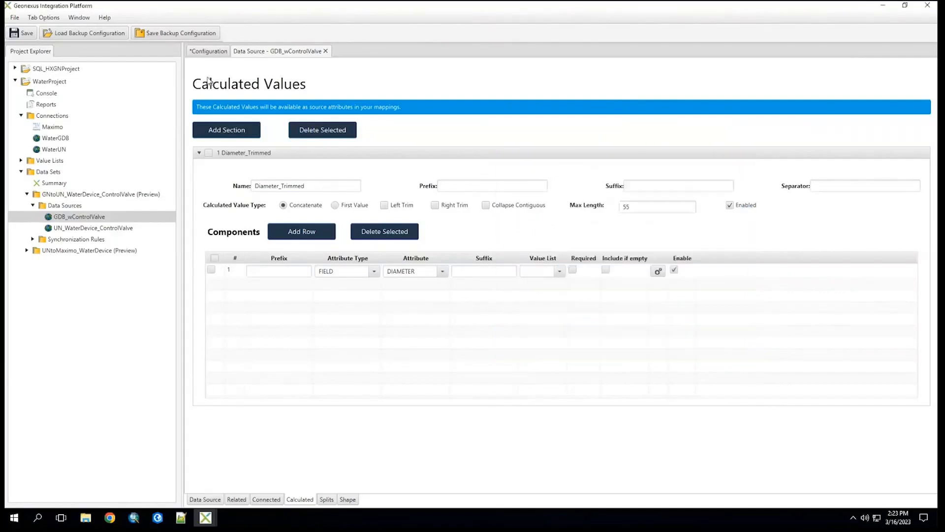
Close the GDB_wControlValve data source and open the create rules under the UN_WaterDevice_ControlValve target rules to review their mappings.
click(326, 51)
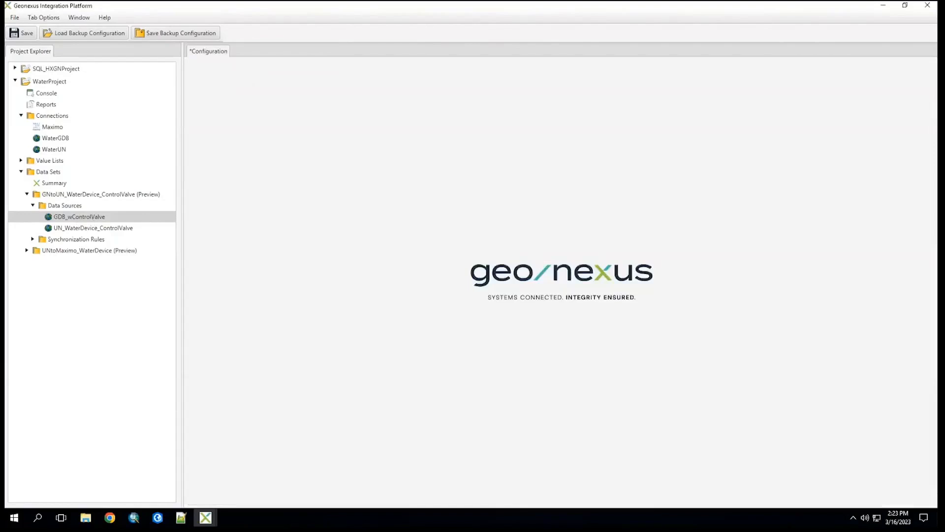
click(32, 239)
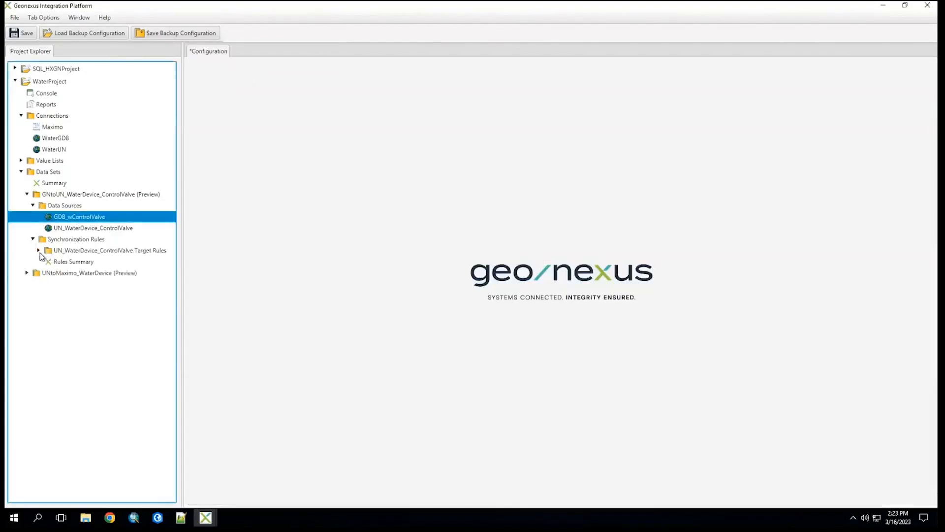
click(39, 251)
click(148, 251)
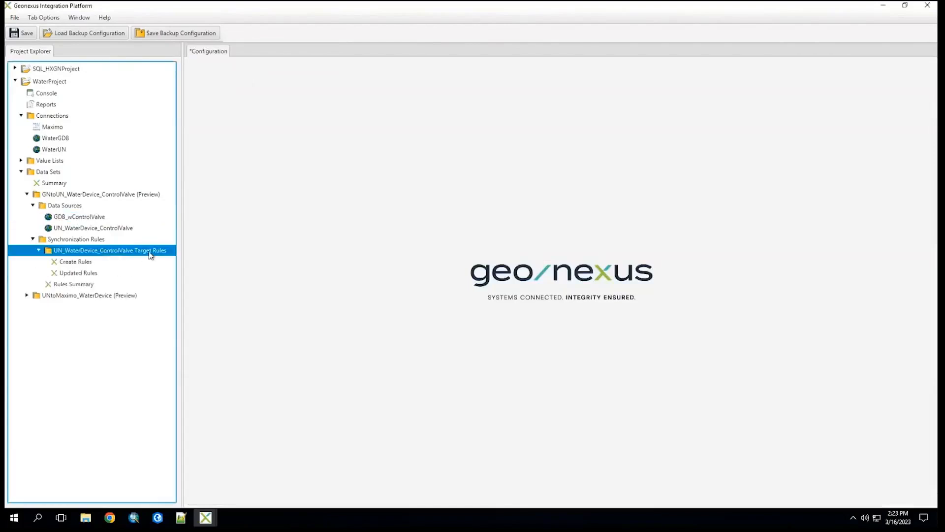
click(79, 263)
double_click(78, 261)
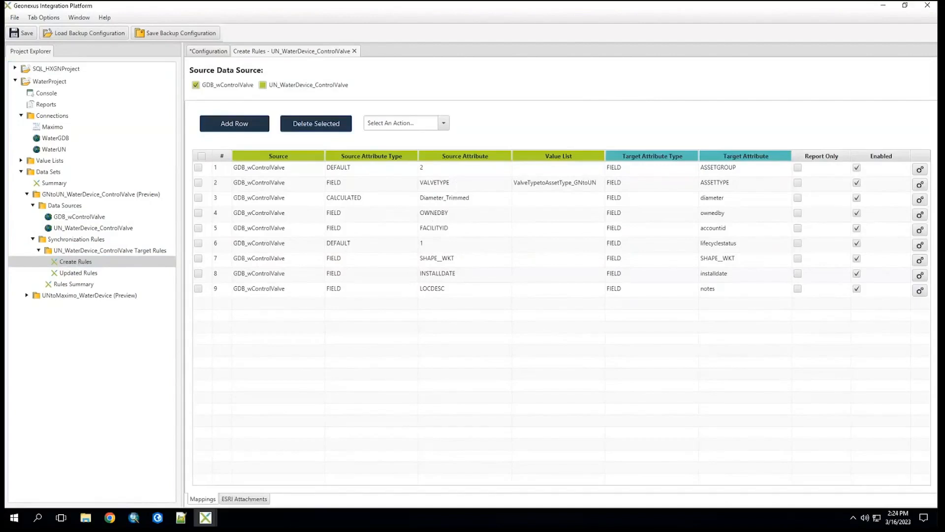
Expand the value lists and examine the conversion tables of AssetType_UNtoMX and ValveTypetoAssetType_GNtoUN.
click(21, 160)
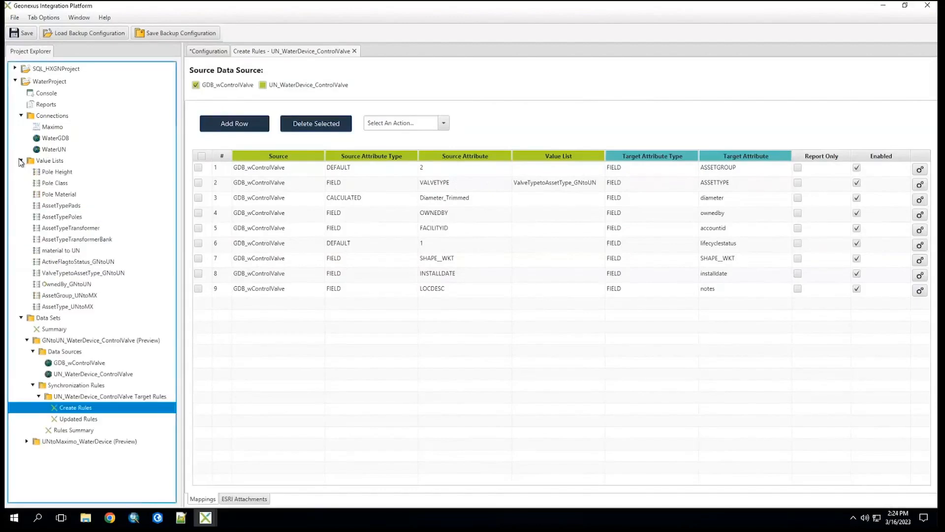
click(78, 307)
double_click(78, 306)
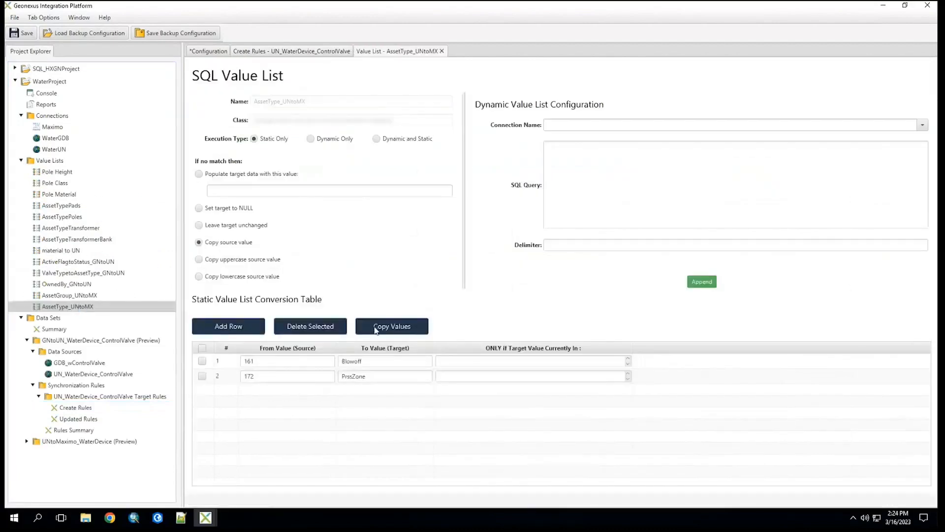
click(97, 274)
double_click(98, 273)
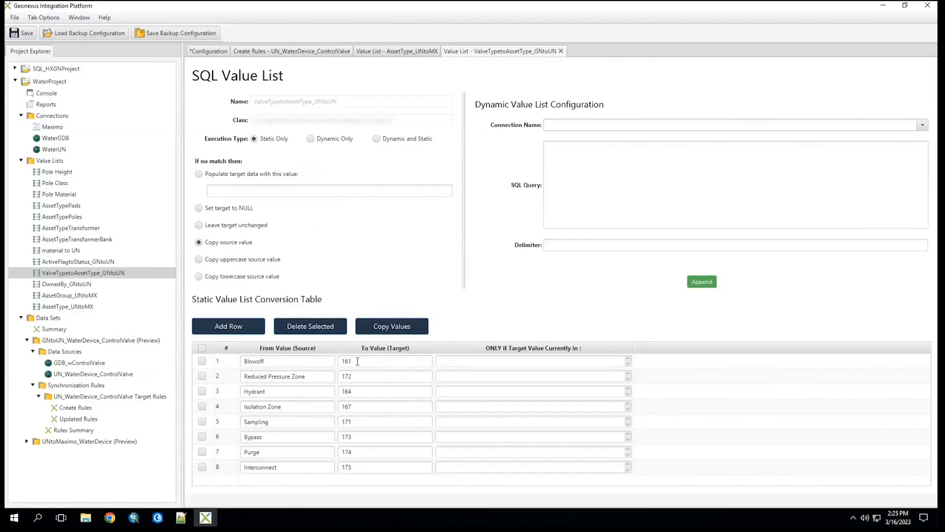
Close both value lists and review the Diameter_Trimmed and SHAPE__WKT mappings in the create rules.
click(561, 51)
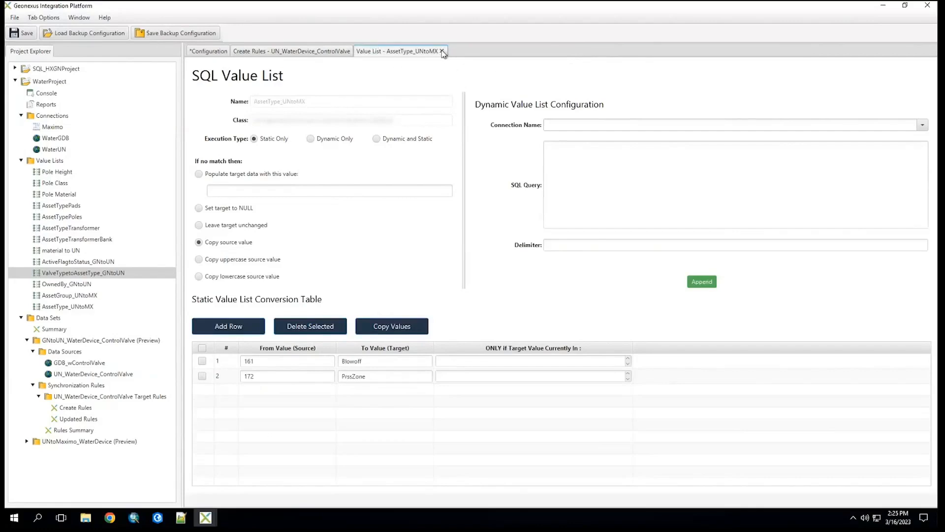
click(442, 52)
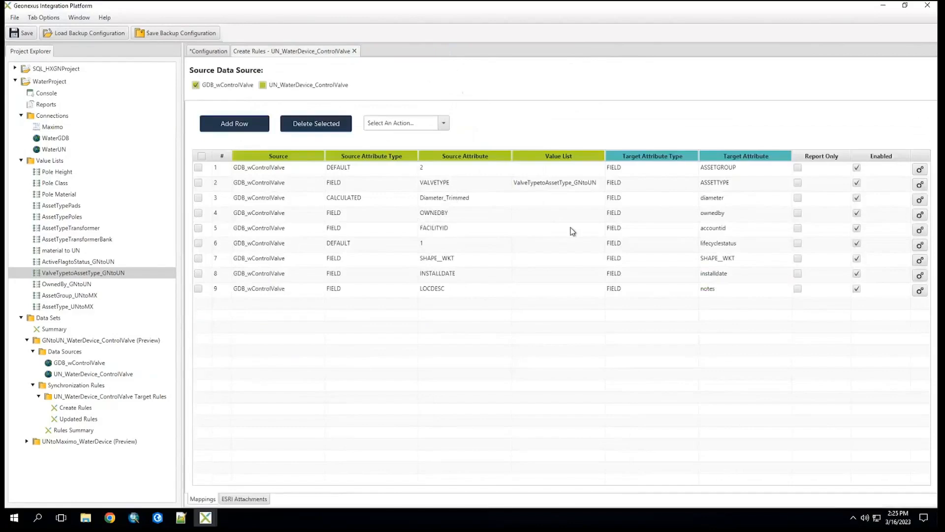
click(459, 200)
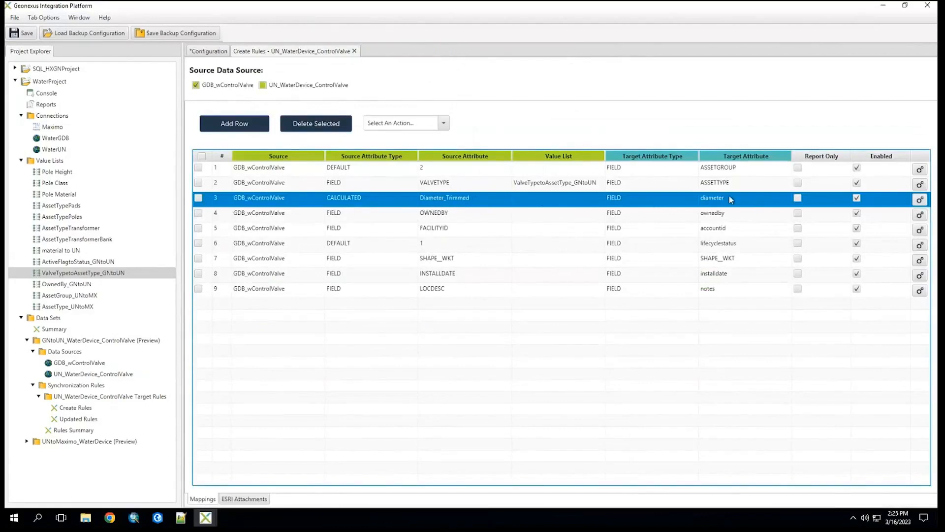
click(451, 261)
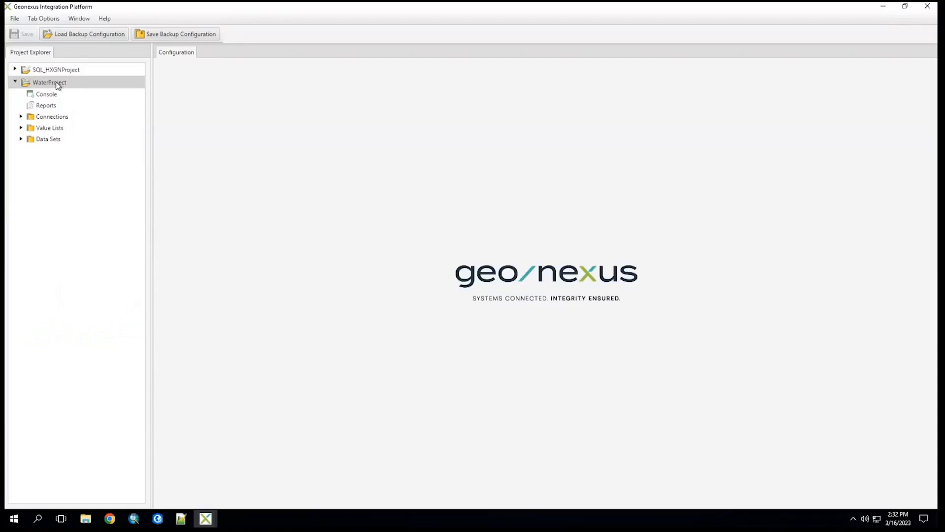
Review the WaterProject notification properties, including the email server settings and the options of Recipient List 1, and close the project page.
double_click(58, 84)
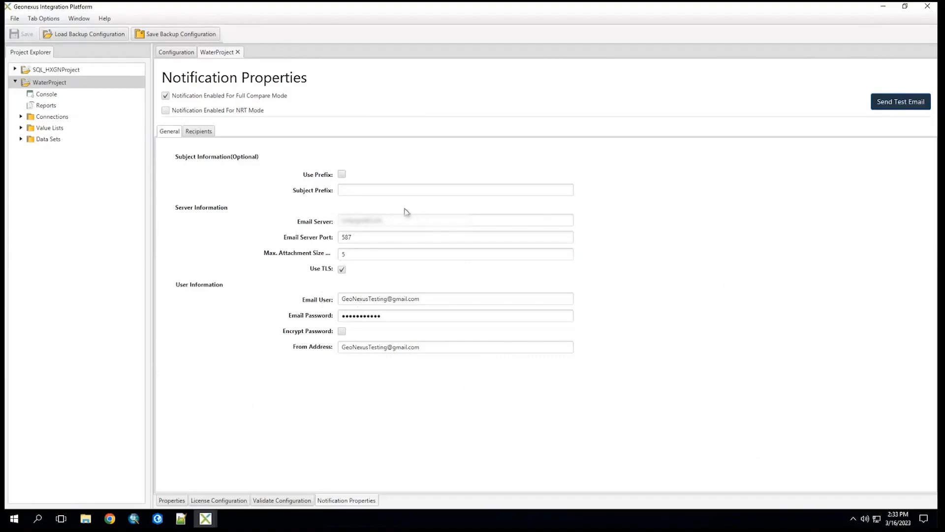
click(209, 133)
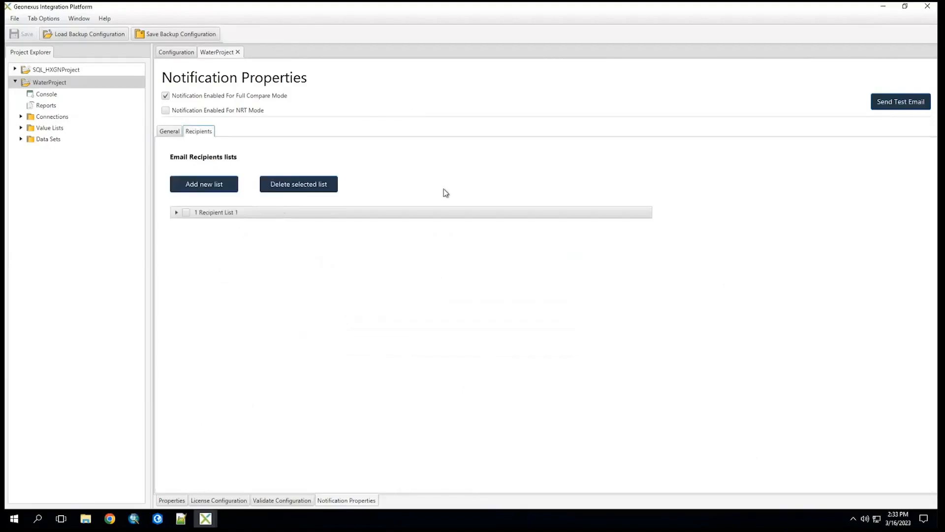
click(176, 212)
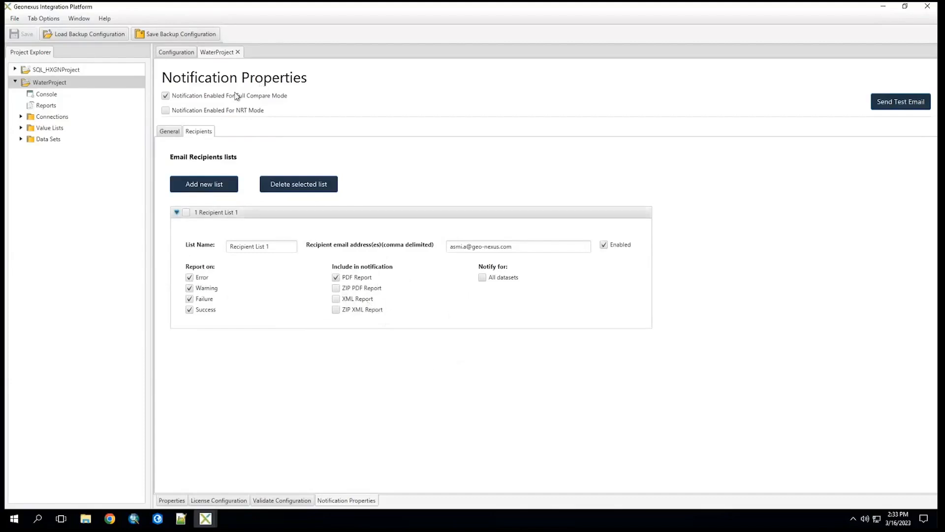
click(238, 52)
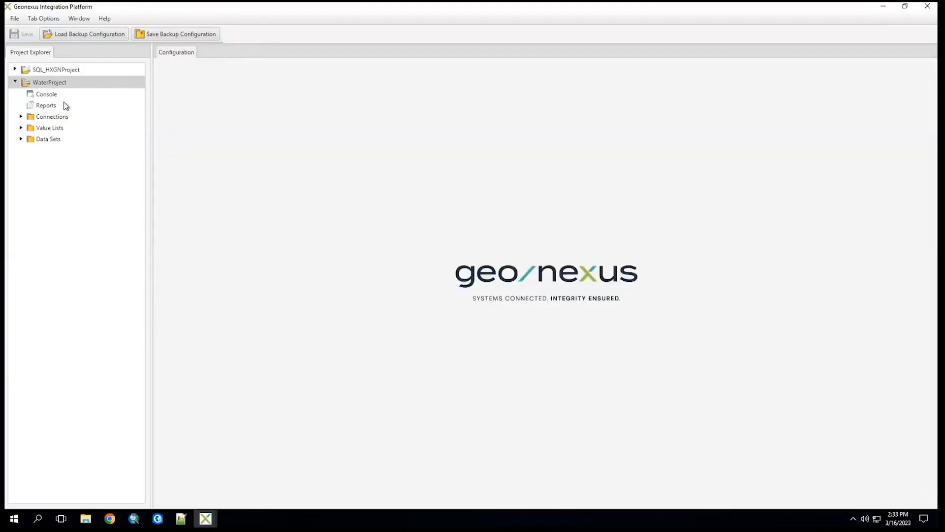
Open the WaterProject reports list and view its most recent report, 1678481276397.pdf.
double_click(51, 105)
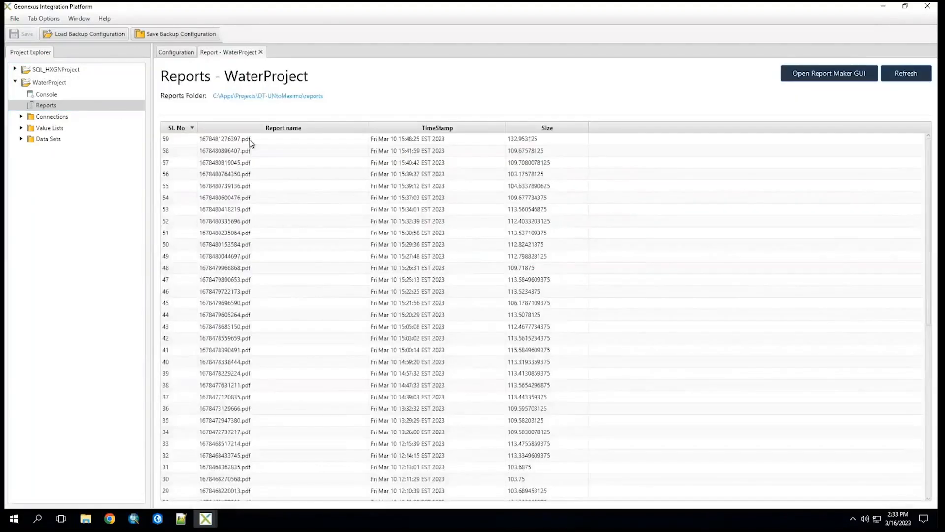
click(251, 142)
double_click(252, 143)
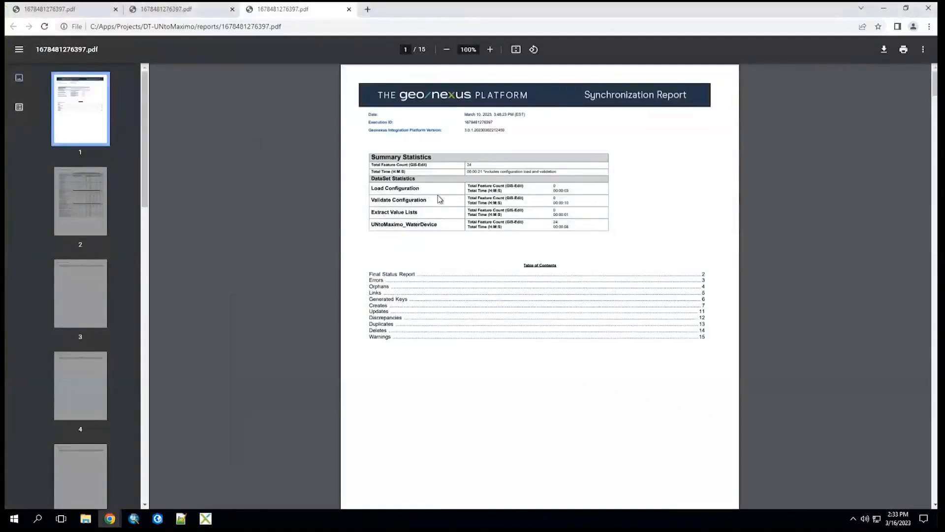
Examine the UNtoMaximo_WaterDevice phases in the final status table on page 2 of the report.
key(ctrl+plus)
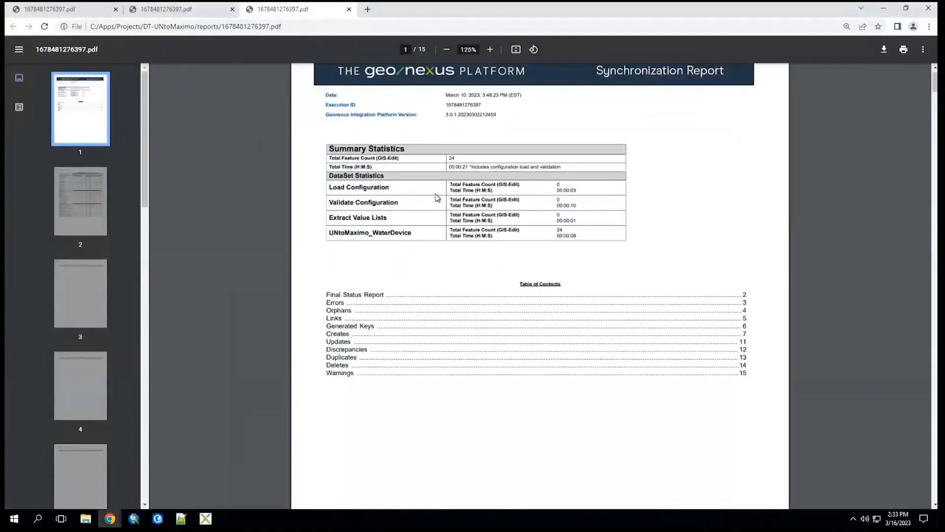
click(81, 211)
scroll(464, 227, down, 5)
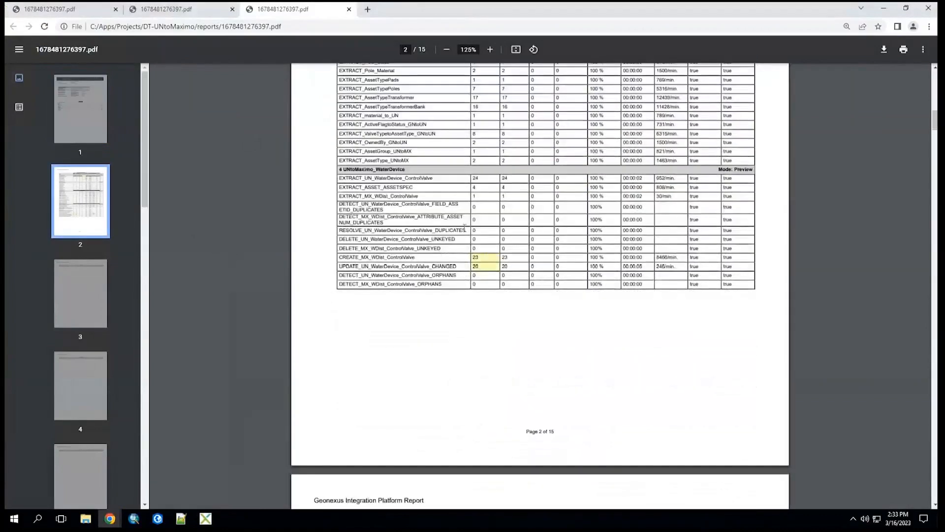
scroll(508, 243, up, 5)
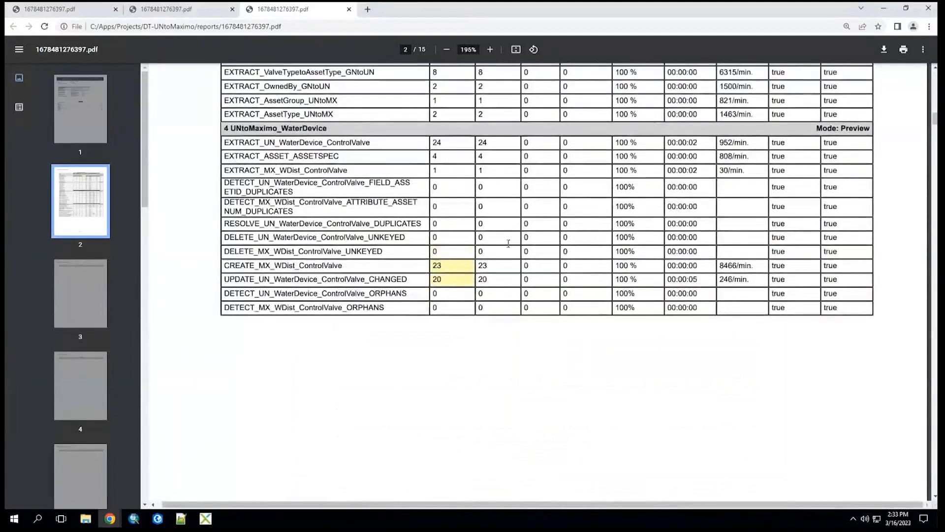
scroll(508, 243, down, 1)
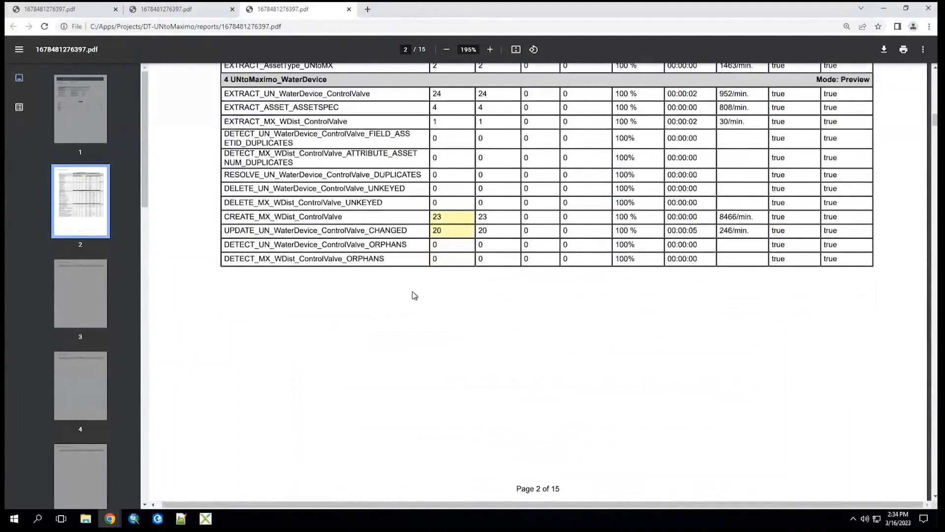
Review the report's Errors section and the control valve records under Creates, and highlight the Mode: Preview label.
click(35, 116)
click(58, 94)
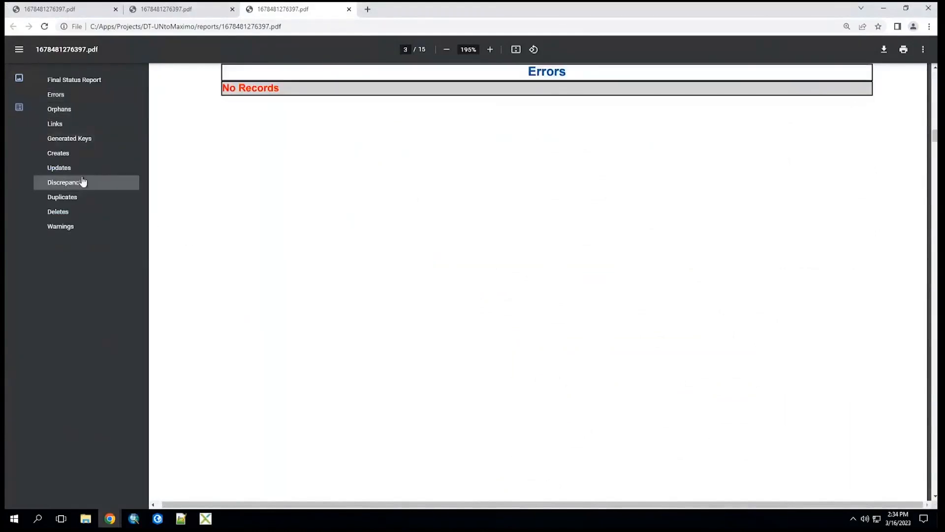
click(71, 155)
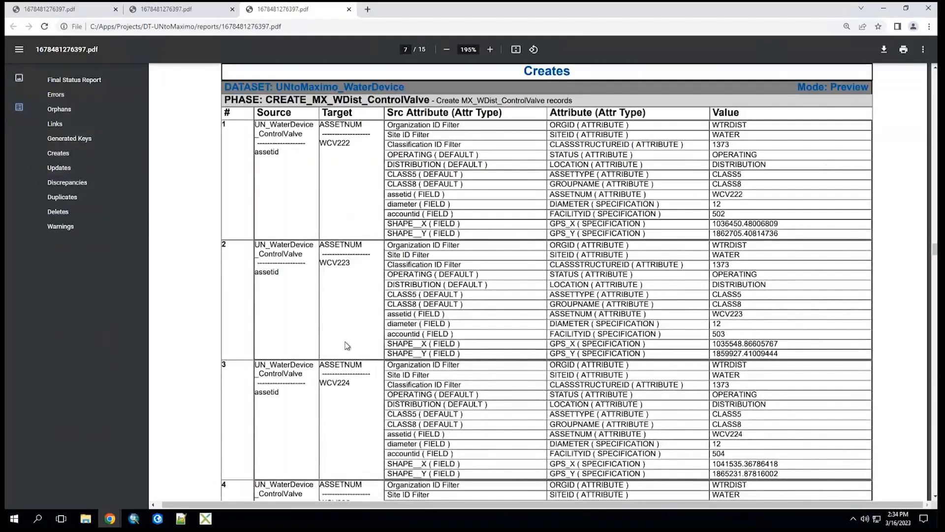
scroll(347, 346, down, 4)
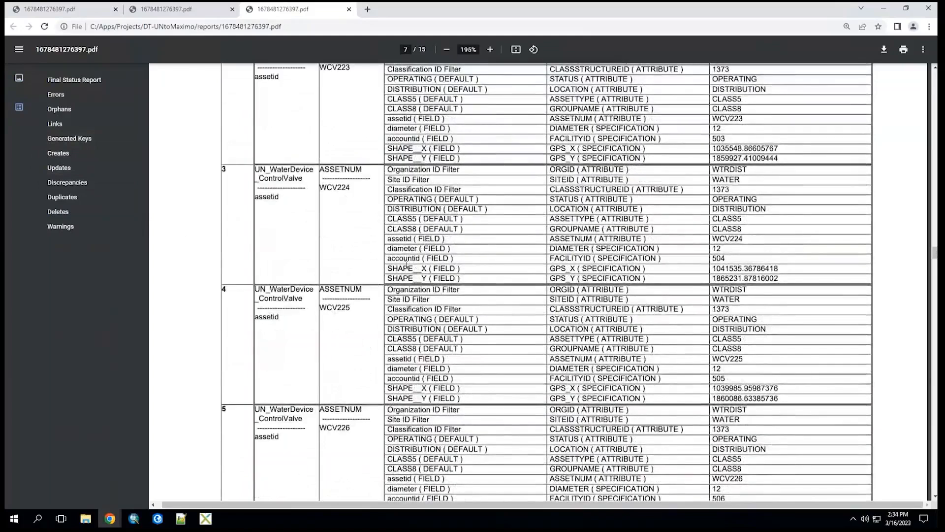
scroll(405, 264, up, 3)
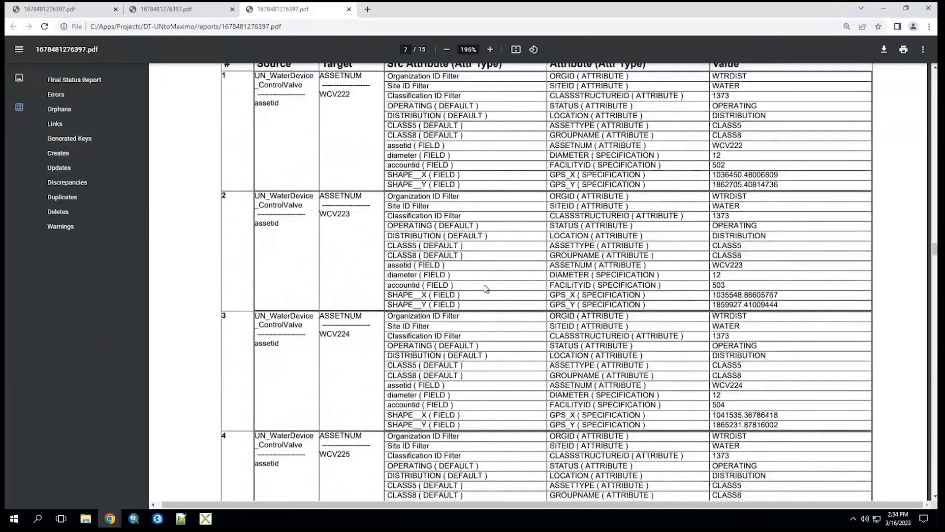
scroll(486, 288, up, 1)
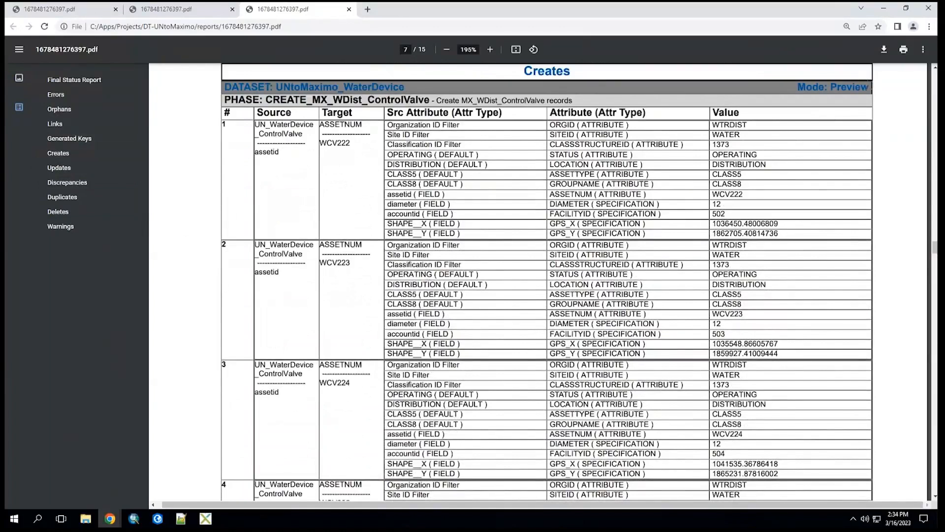
drag(871, 87, 797, 88)
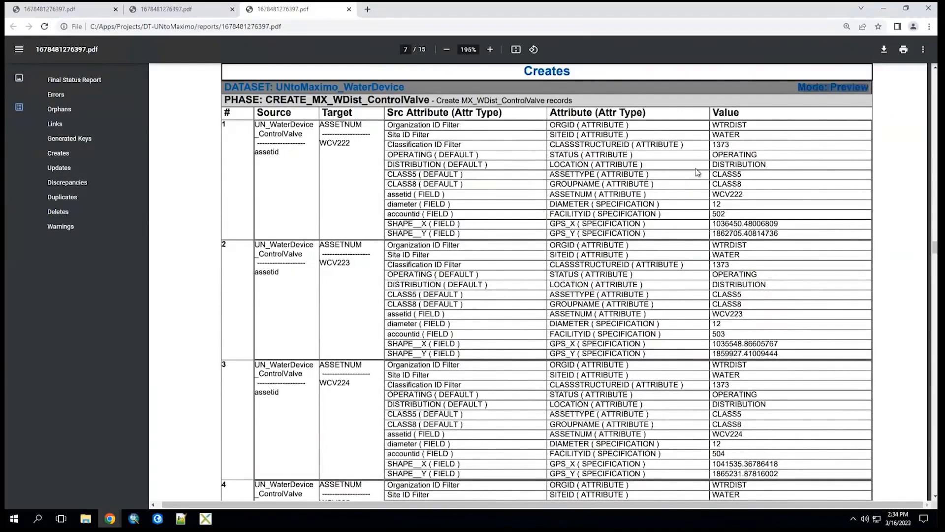
Switch back to the Geonexus Integration Platform and open the settings of the GNtoUN_WaterDevice_ControlValve data set.
mouse_move(205, 518)
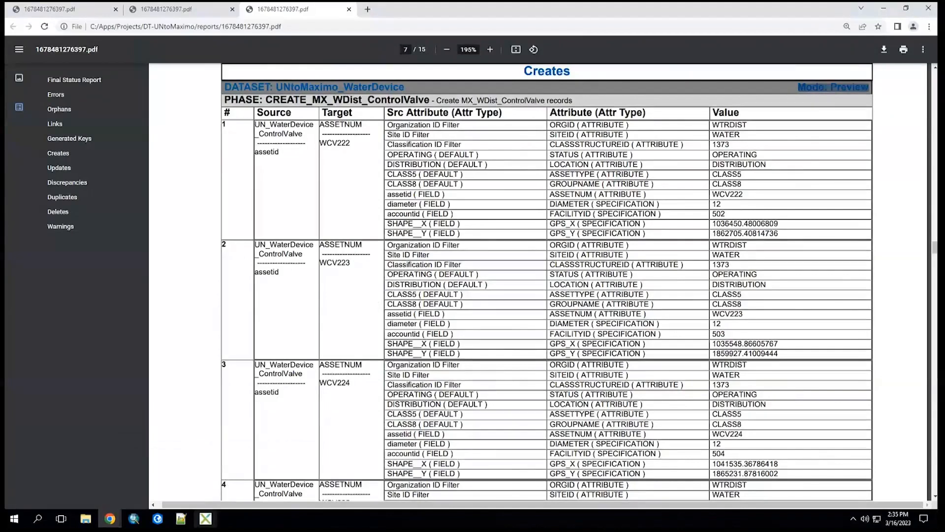
click(205, 518)
click(230, 494)
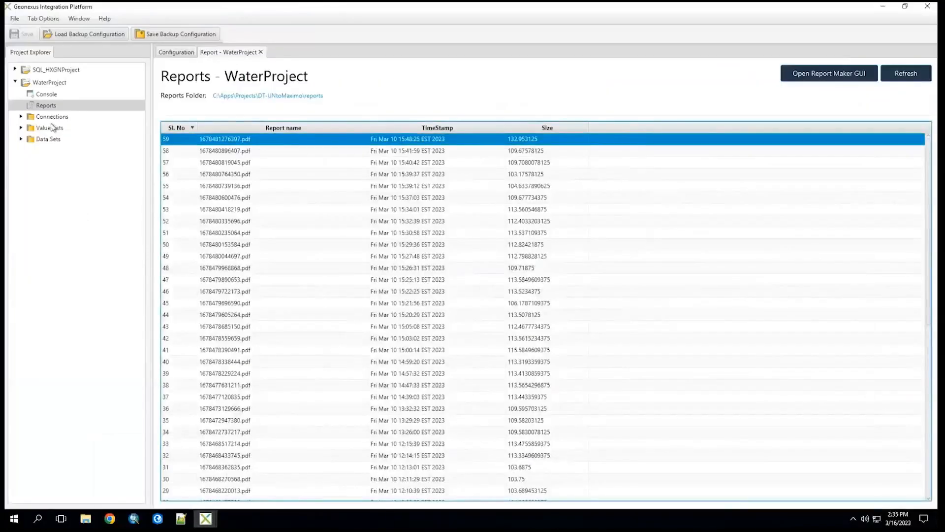
click(21, 139)
click(27, 161)
click(72, 162)
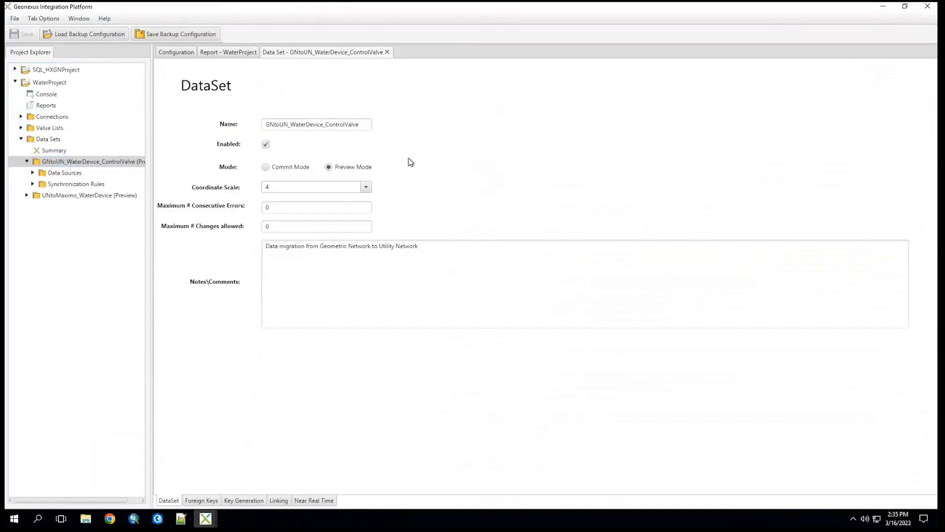
Toggle the data set between Commit Mode and Preview Mode, ending on Preview Mode, and widen the project tree.
click(266, 167)
click(328, 168)
click(265, 168)
click(328, 167)
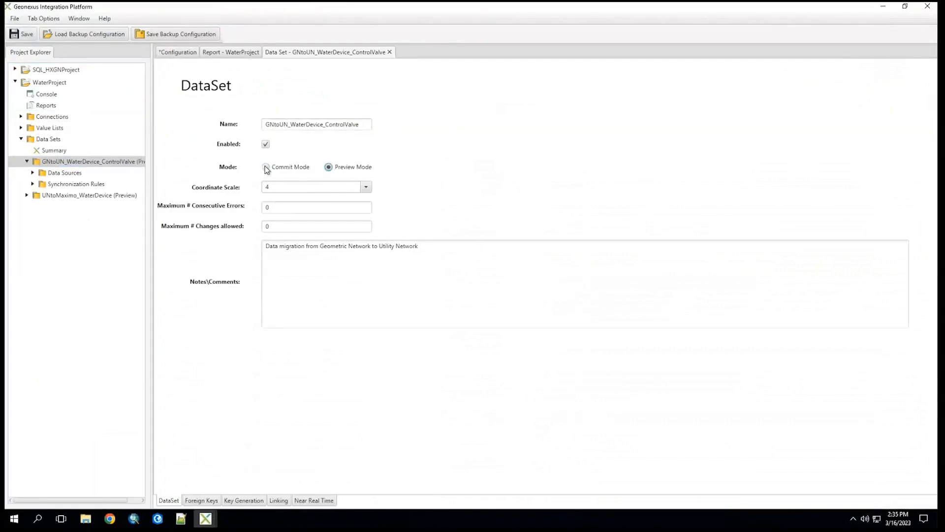
click(266, 168)
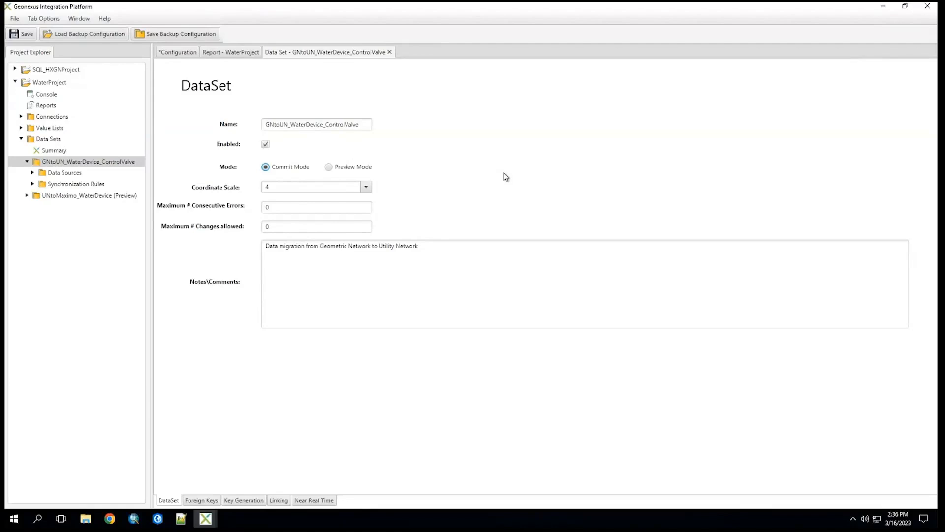
click(329, 167)
drag(153, 148, 183, 159)
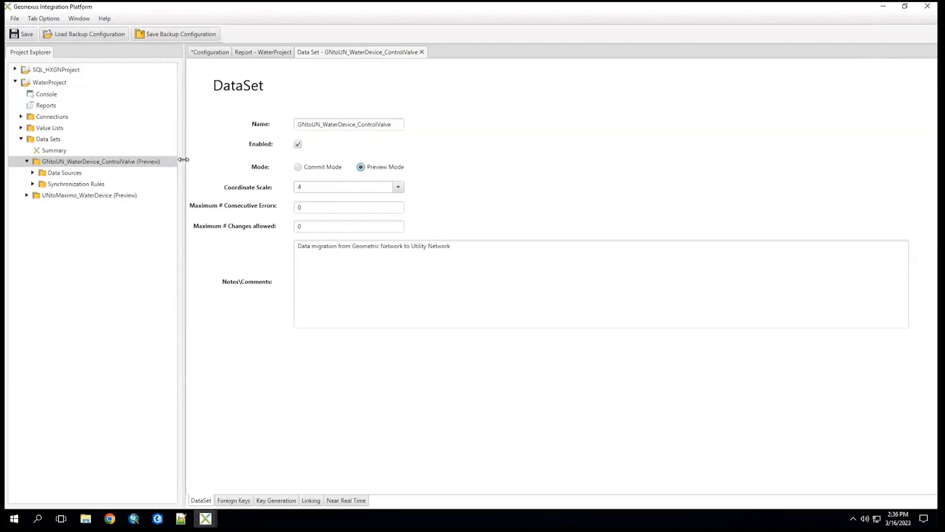